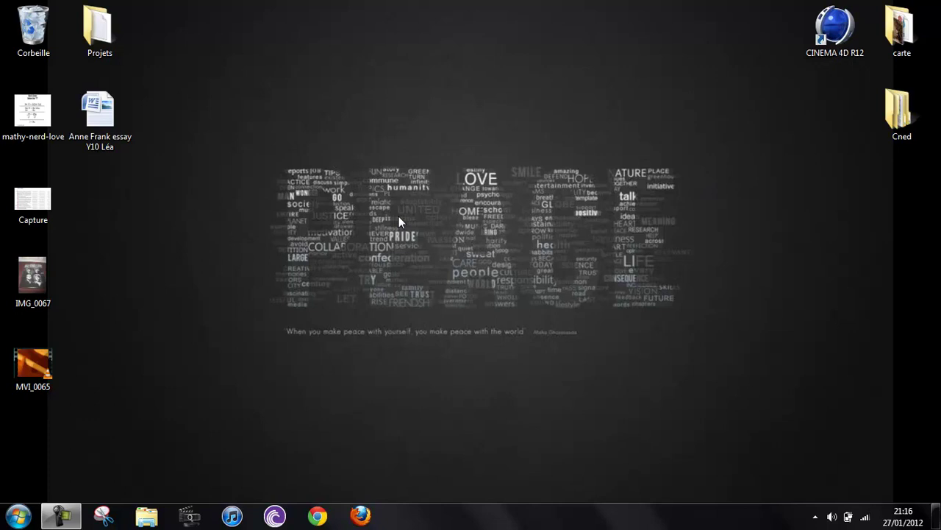
# - Open Panneau de configuration from the Start menu, then dismiss the Start menu
pyautogui.click(17, 514)
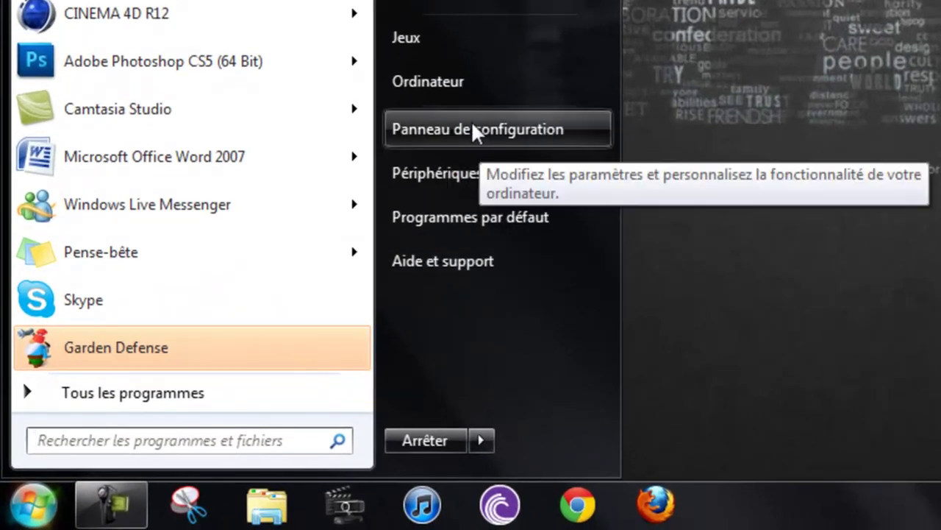
pyautogui.click(545, 125)
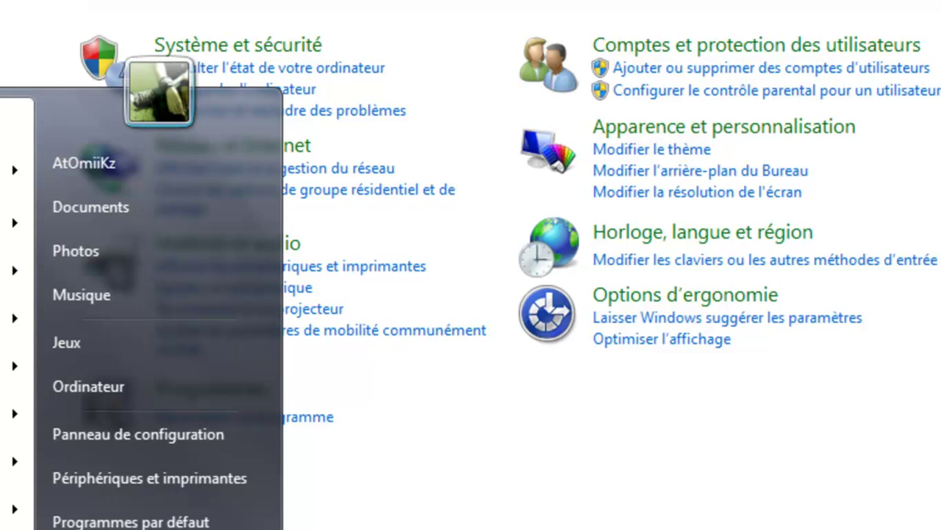
pyautogui.press('super')
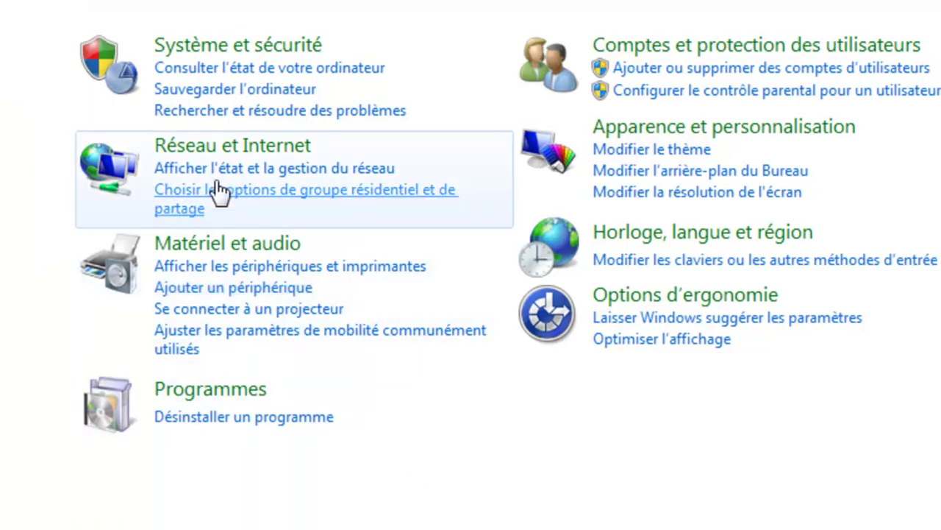
# - Open Désinstaller un programme and scroll through the installed-programs list
pyautogui.click(218, 425)
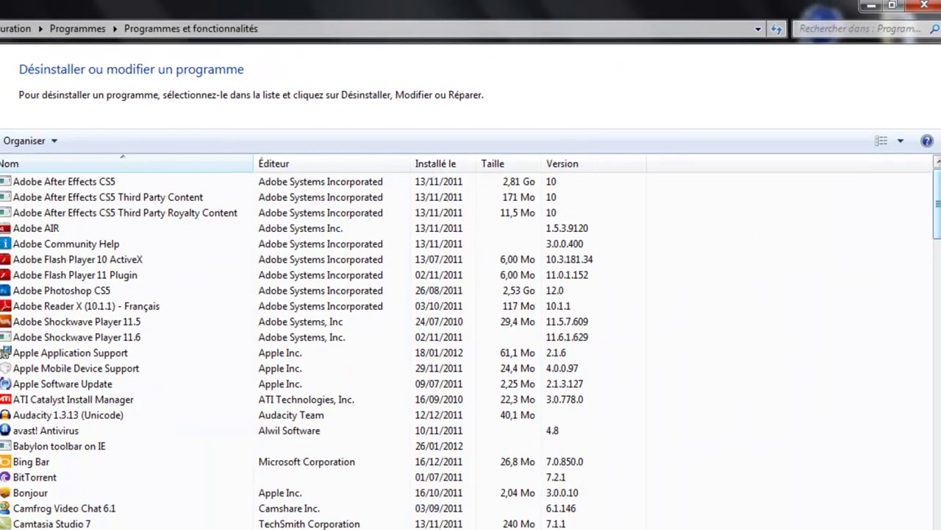
pyautogui.scroll(-20, 470, 346)
pyautogui.scroll(-8, 471, 345)
pyautogui.scroll(20, 471, 345)
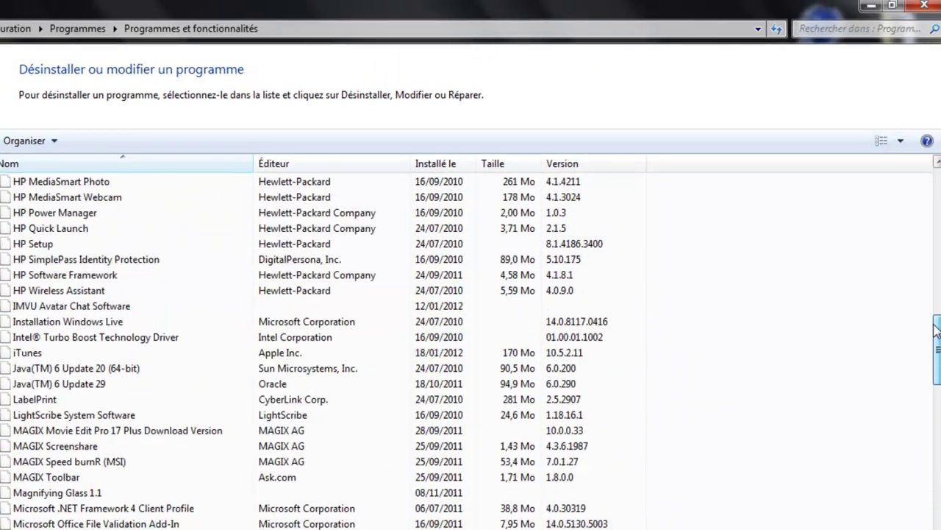
# - Search the list for 'garden' and select Garden Defense
pyautogui.click(848, 32)
pyautogui.write('garden')
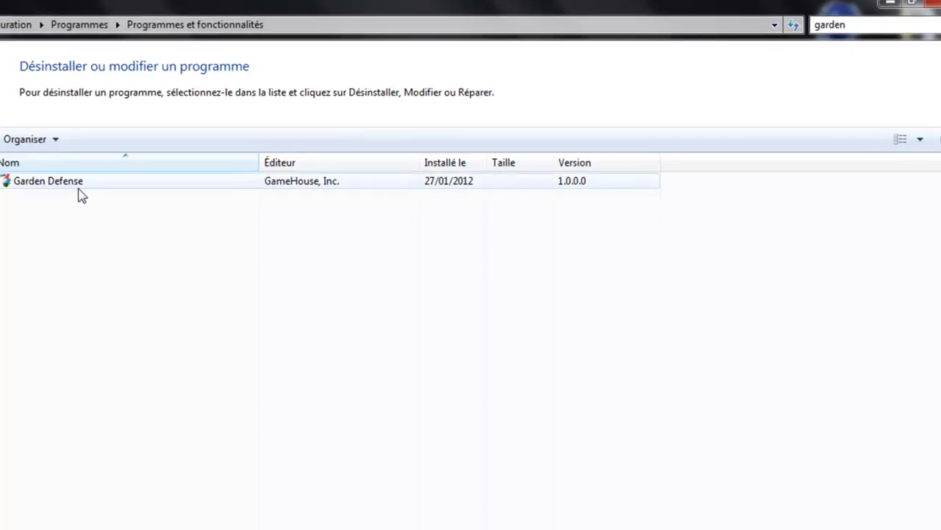
pyautogui.click(139, 182)
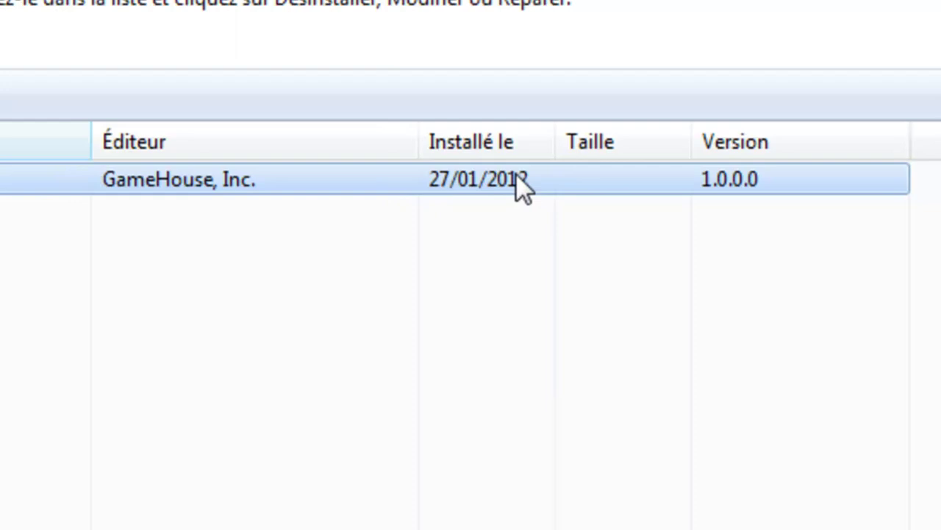
# - Uninstall Garden Defense, finishing its uninstall wizard
pyautogui.doubleClick(35, 195)
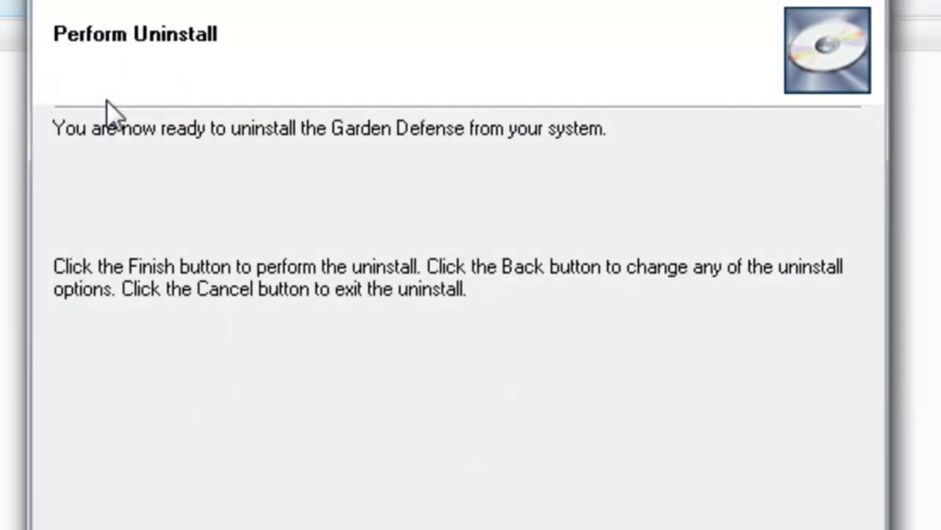
pyautogui.click(514, 478)
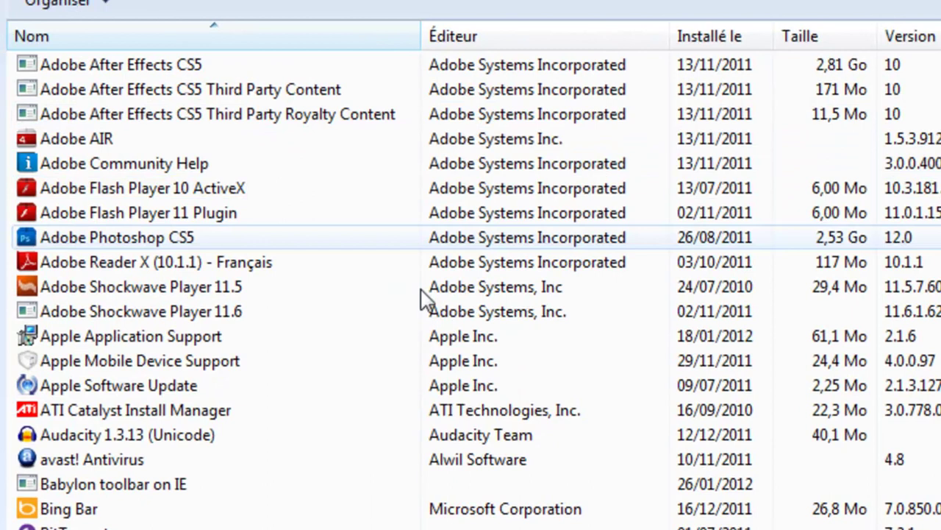
# - Uninstall Babylon toolbar on IE, confirming with OK and closing the finished uninstaller
pyautogui.scroll(-1, 478, 294)
pyautogui.scroll(-4, 478, 294)
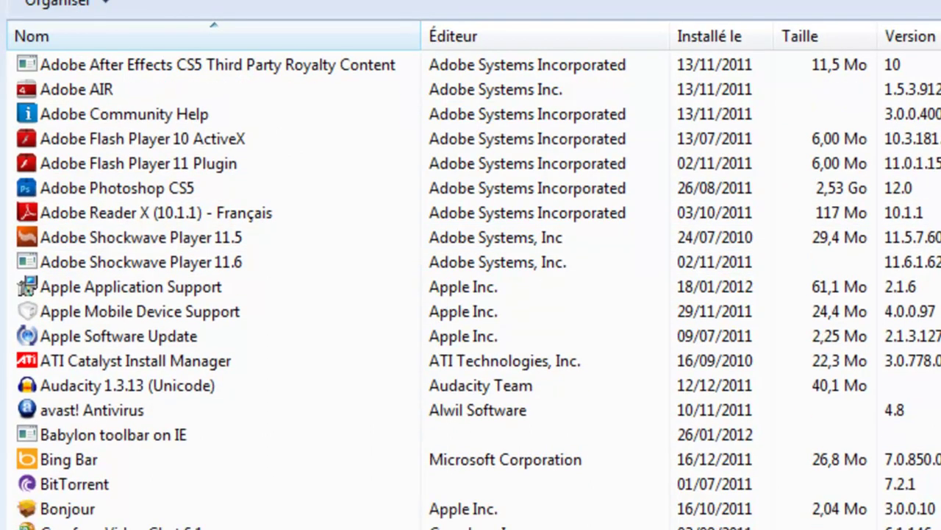
pyautogui.scroll(-2, 478, 294)
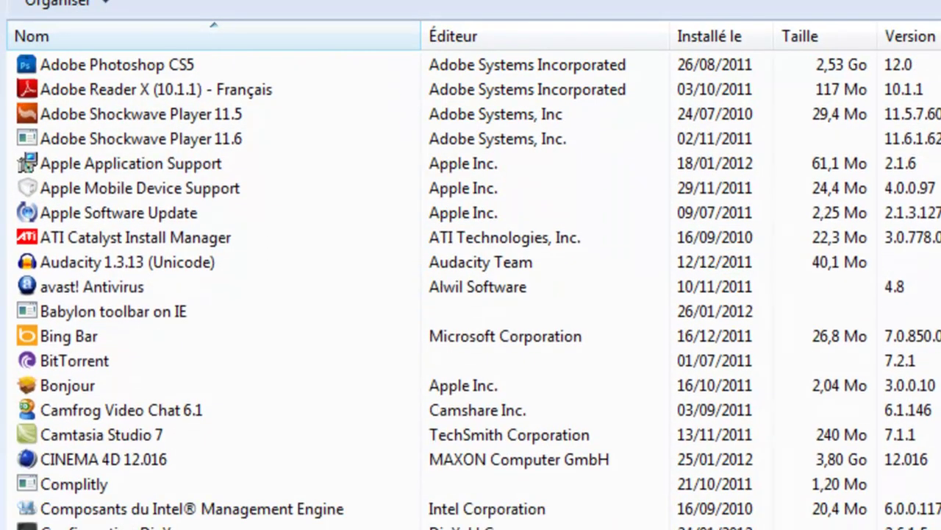
pyautogui.scroll(-1, 478, 294)
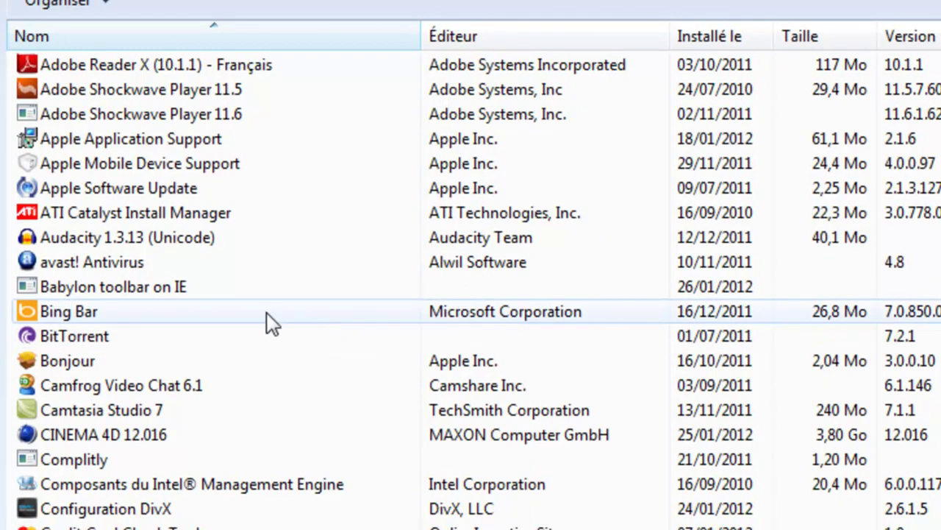
pyautogui.click(190, 290)
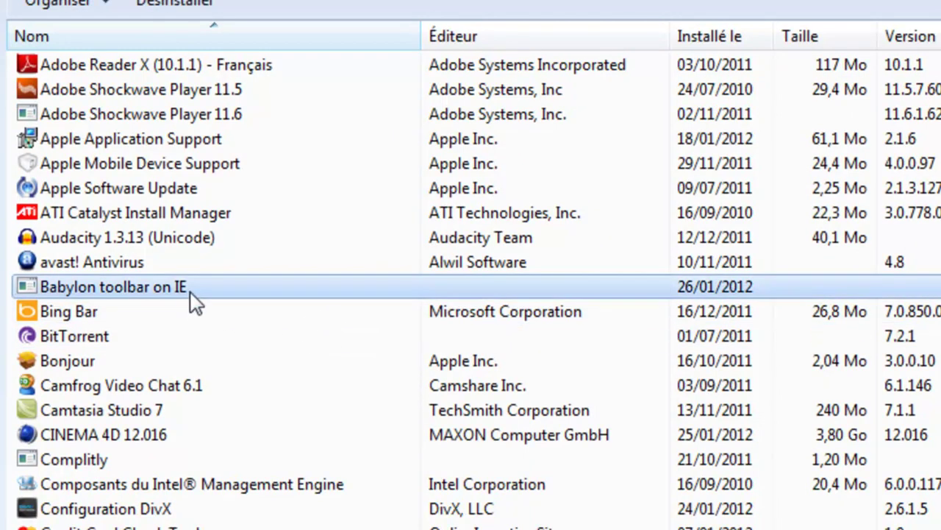
pyautogui.doubleClick(296, 287)
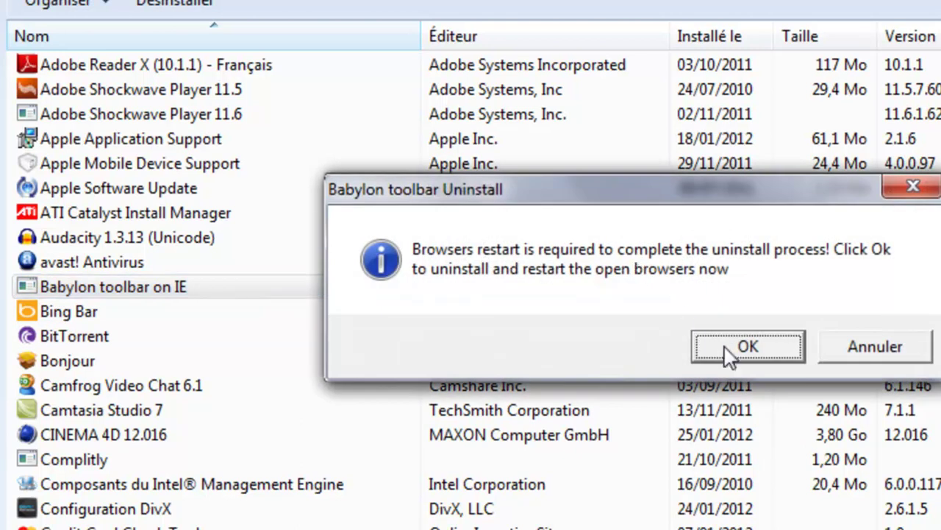
pyautogui.click(731, 349)
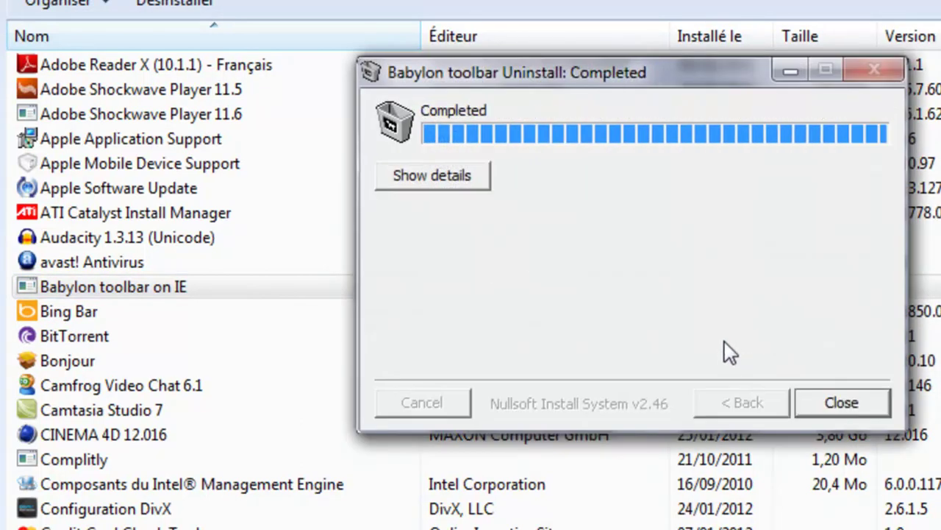
pyautogui.click(816, 407)
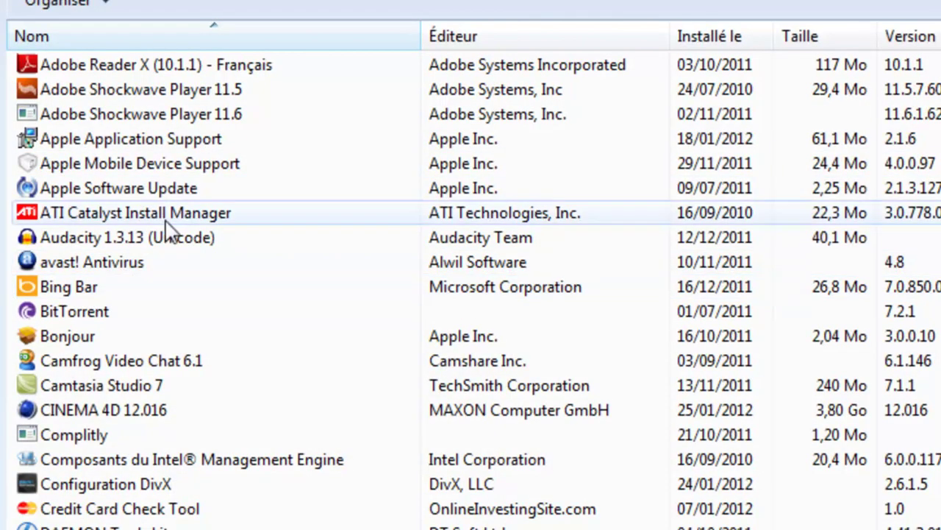
# - Start uninstalling Bing Bar and confirm the removal with Oui
pyautogui.click(114, 287)
pyautogui.doubleClick(114, 286)
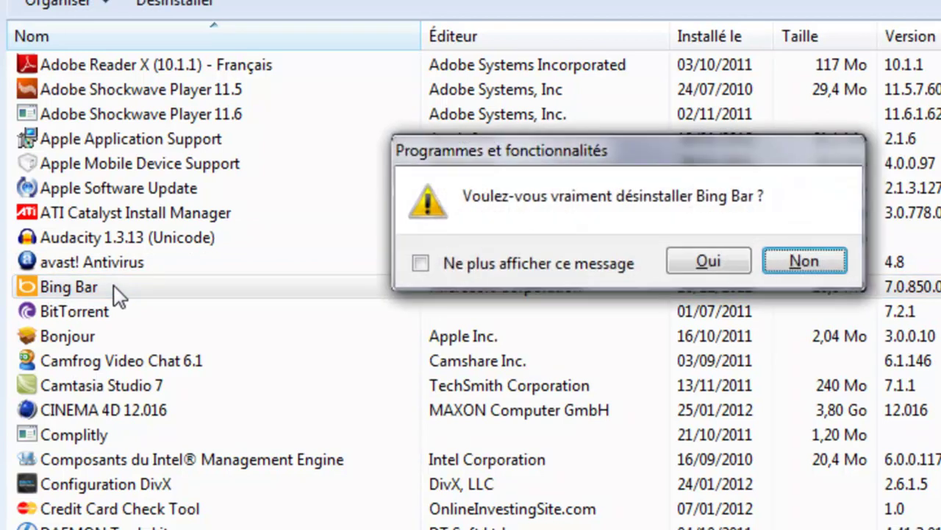
pyautogui.click(697, 259)
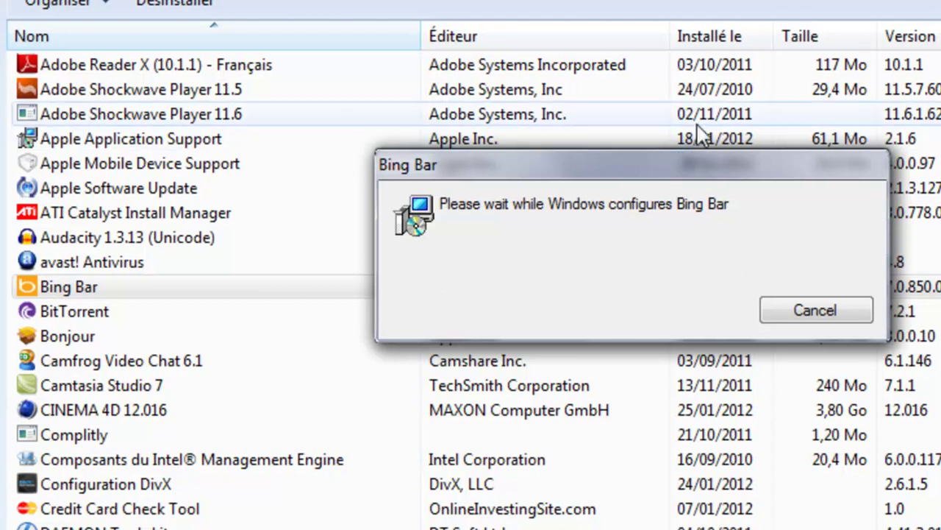
pyautogui.scroll(-4, 703, 136)
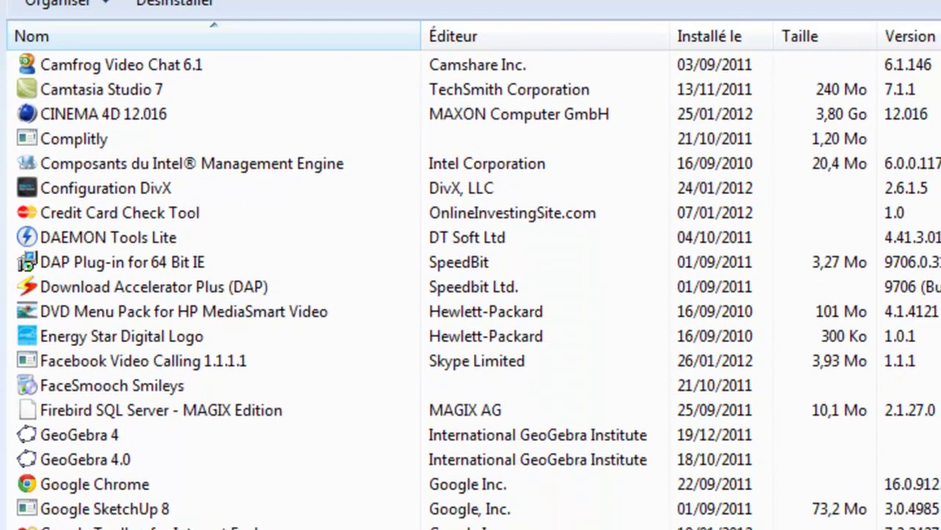
pyautogui.scroll(-5, 311, 394)
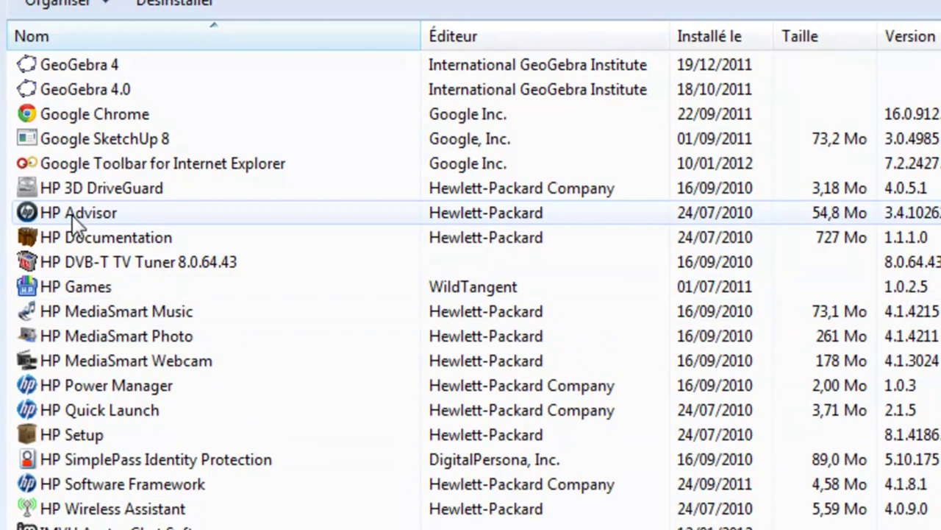
pyautogui.scroll(-5, 470, 294)
pyautogui.scroll(-7, 406, 250)
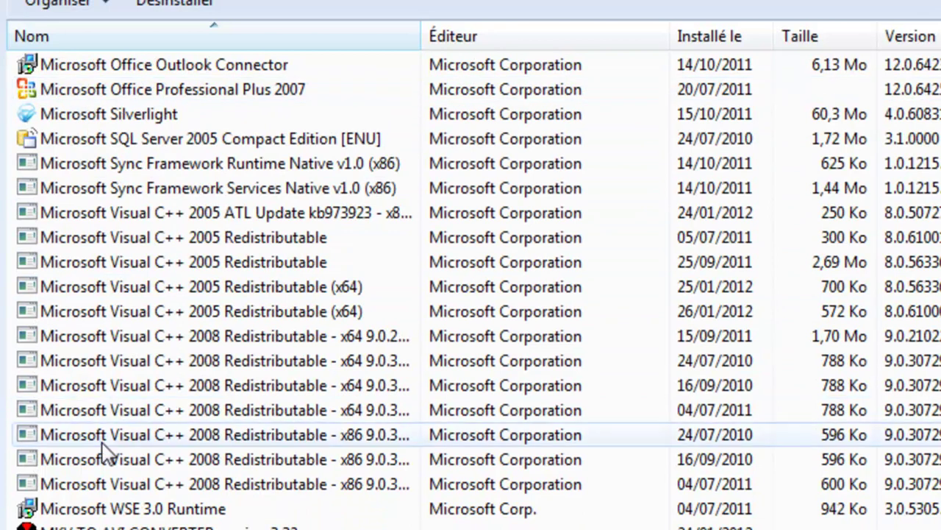
pyautogui.scroll(-1, 103, 360)
pyautogui.scroll(-7, 470, 291)
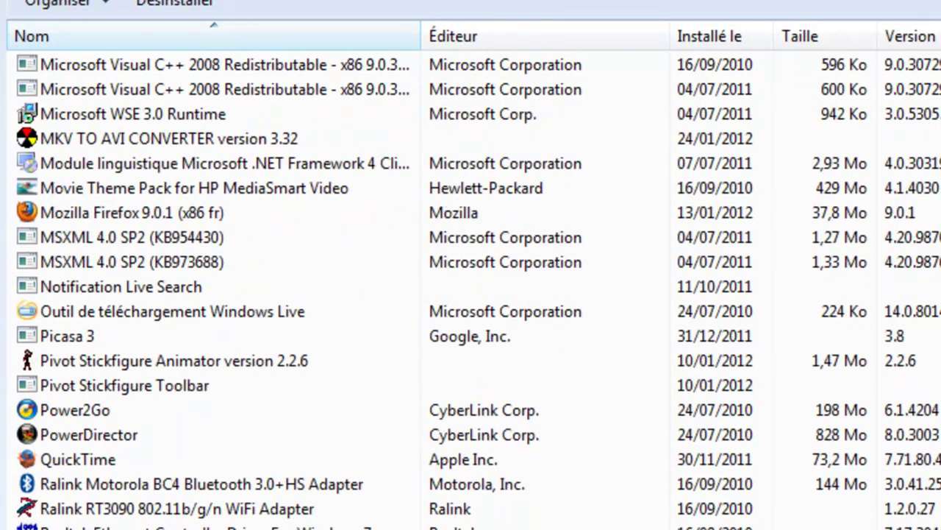
pyautogui.scroll(-1, 383, 515)
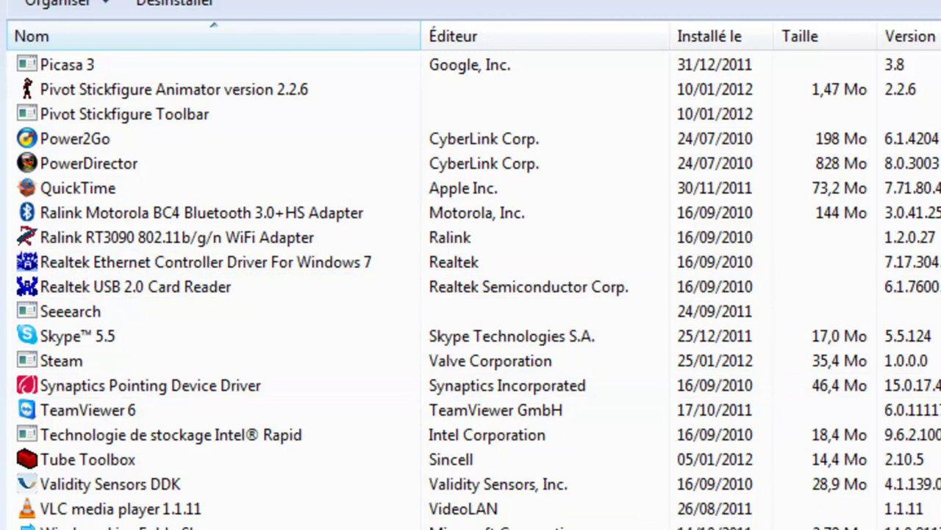
pyautogui.scroll(15, 642, 341)
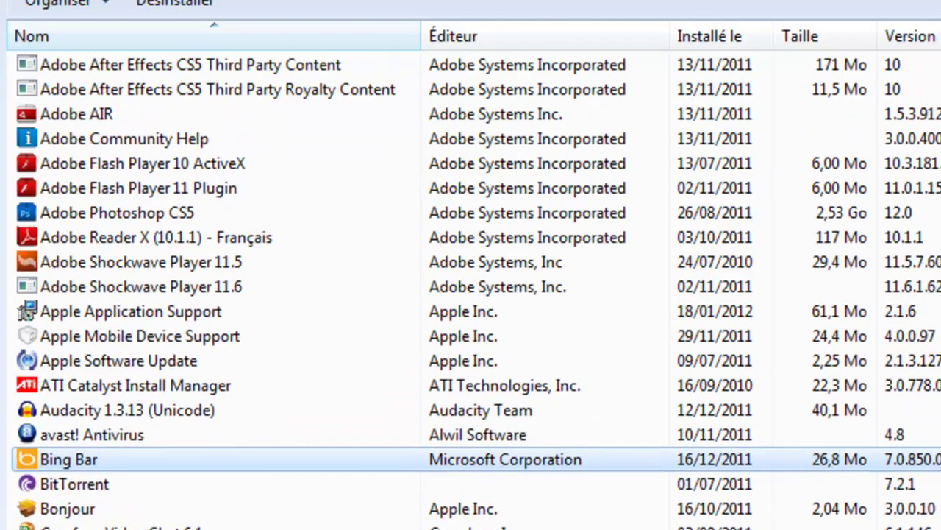
# - Rerun the uninstall on the selected Bing Bar entry
pyautogui.scroll(-1, 132, 412)
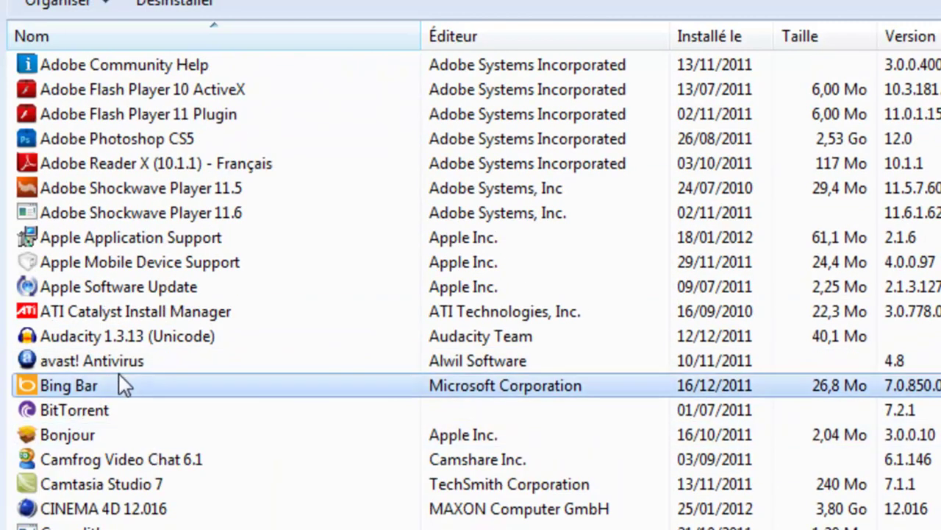
pyautogui.press('Return')
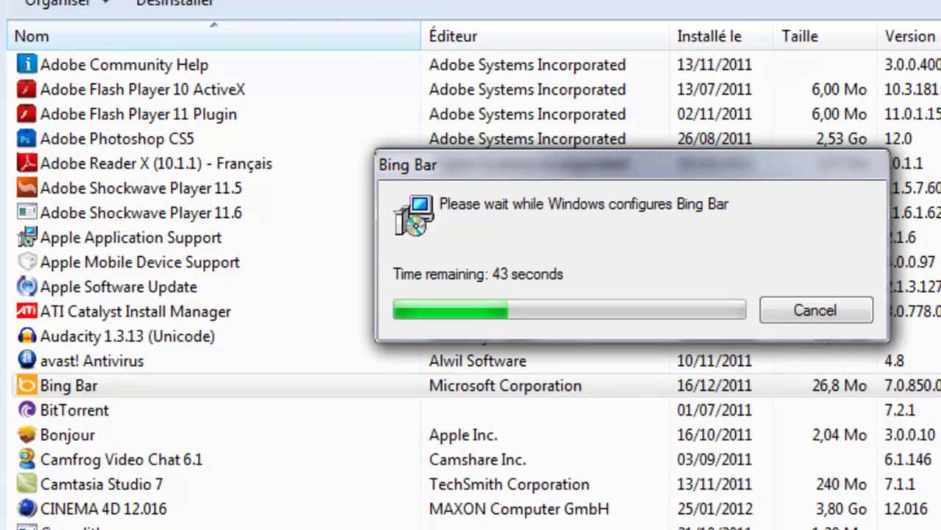